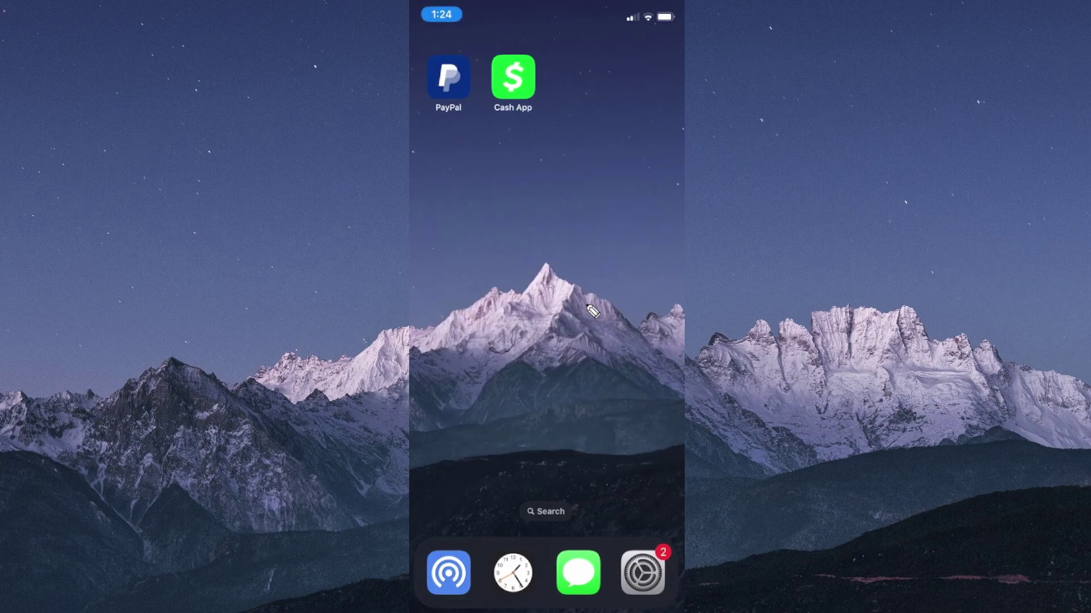
Launch PayPal from the home screen to its balance view.
{"action": "left_click", "coordinate": [449, 79]}
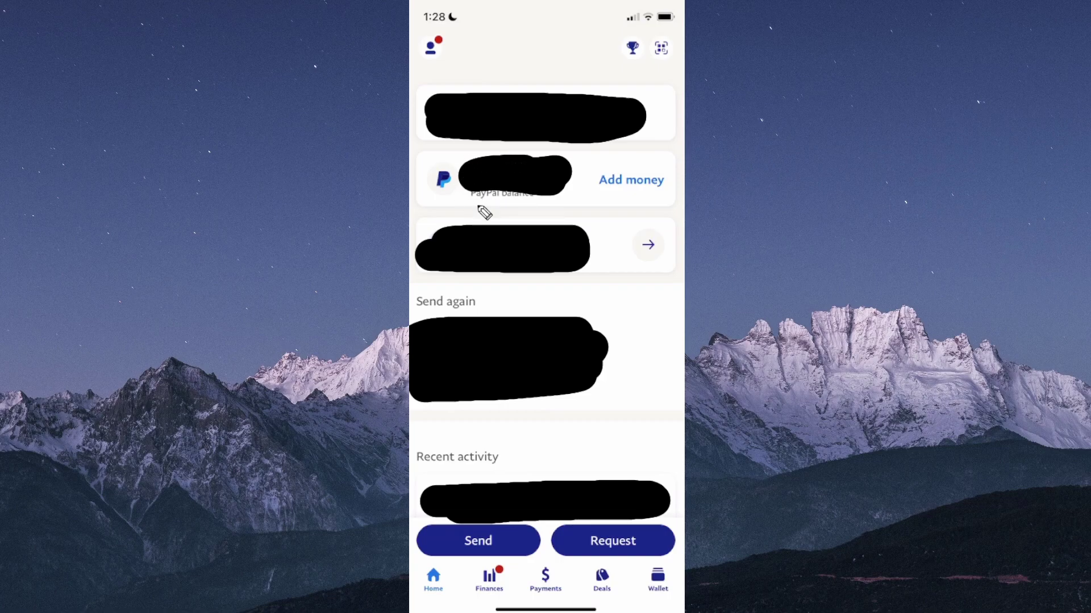
Show PayPal's Transfer Money options, then open Cash App's Banking screen.
{"action": "left_click", "coordinate": [511, 170]}
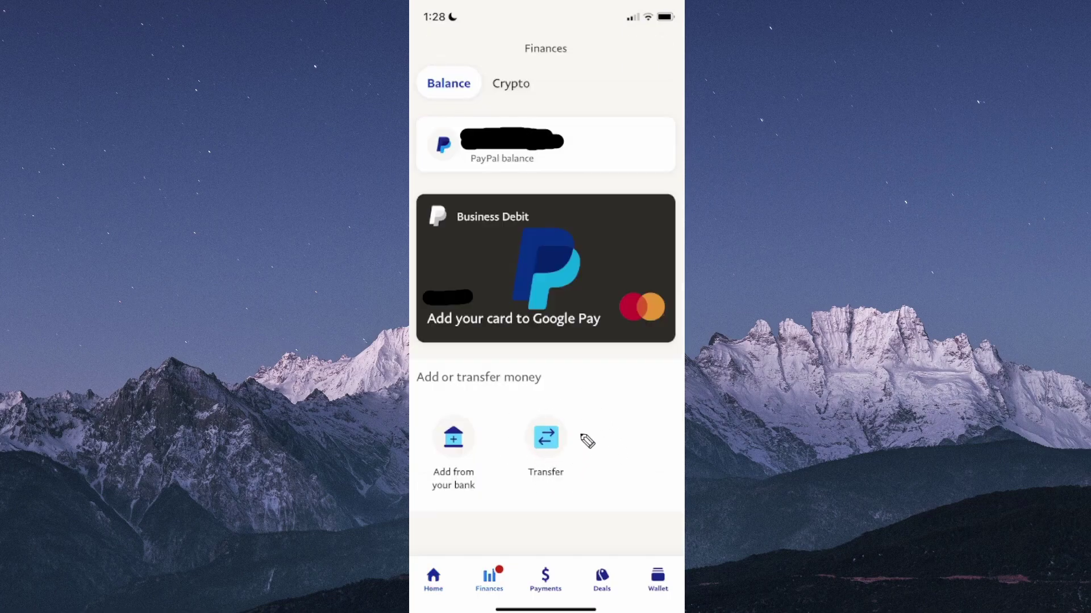
{"action": "left_click", "coordinate": [547, 438]}
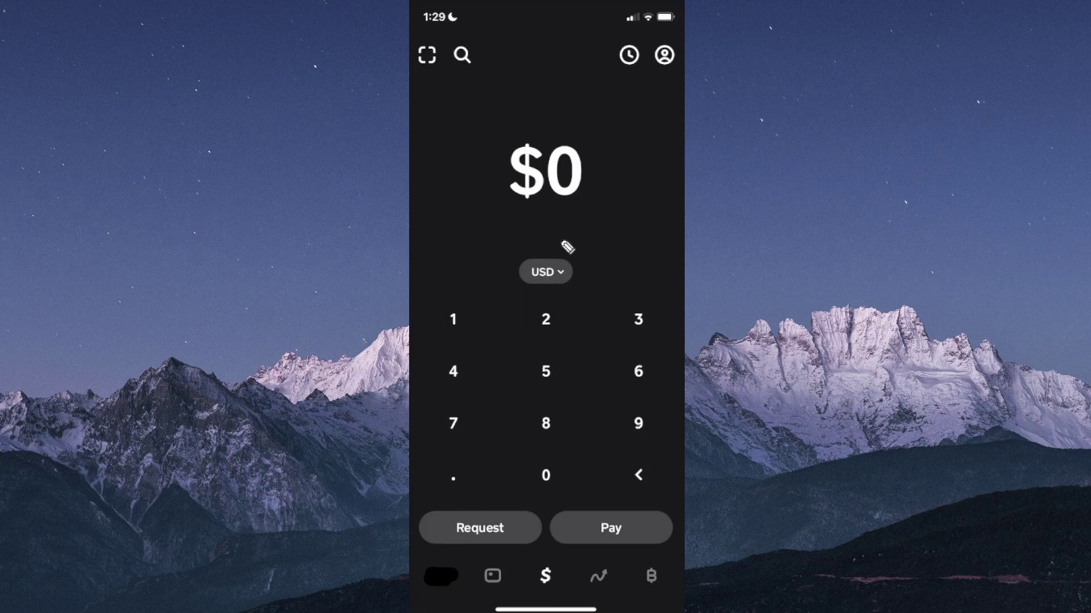
{"action": "left_click", "coordinate": [433, 579]}
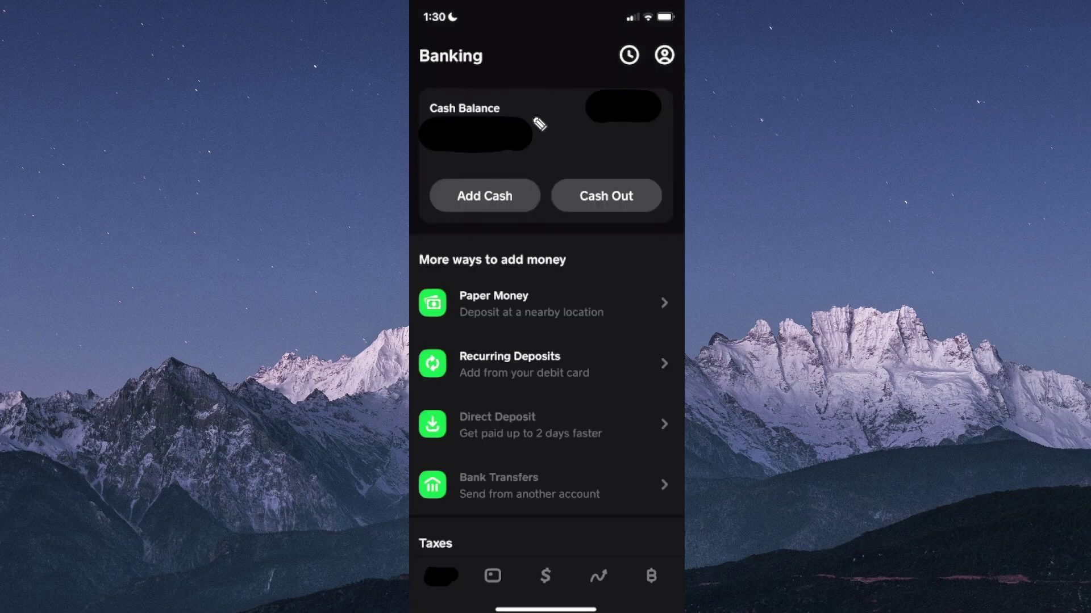
Add $10 to the Cash App balance through Add Cash.
{"action": "left_click", "coordinate": [491, 199]}
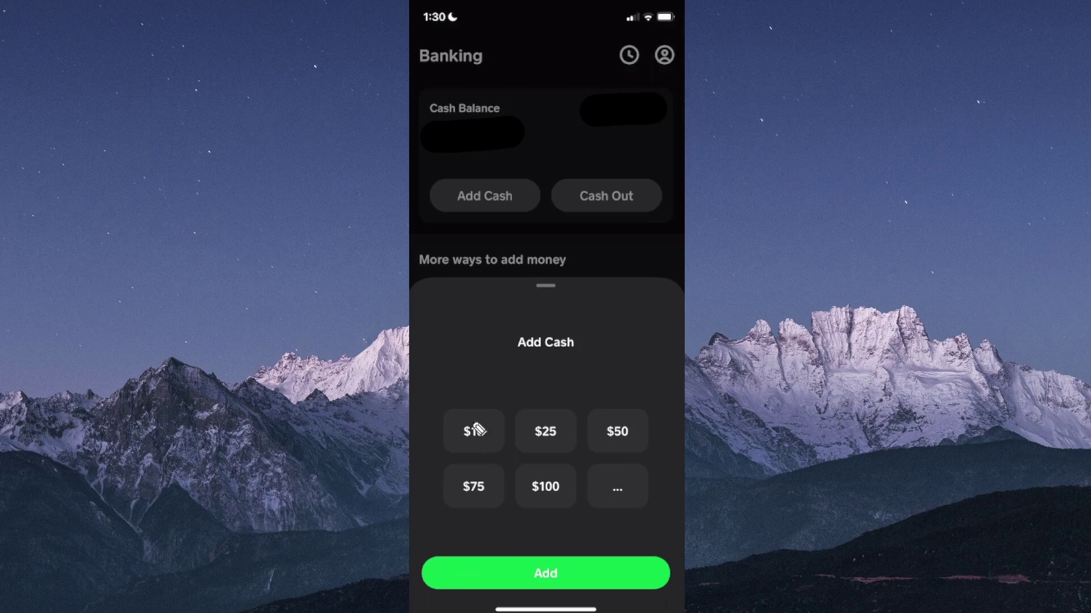
{"action": "left_click", "coordinate": [493, 447]}
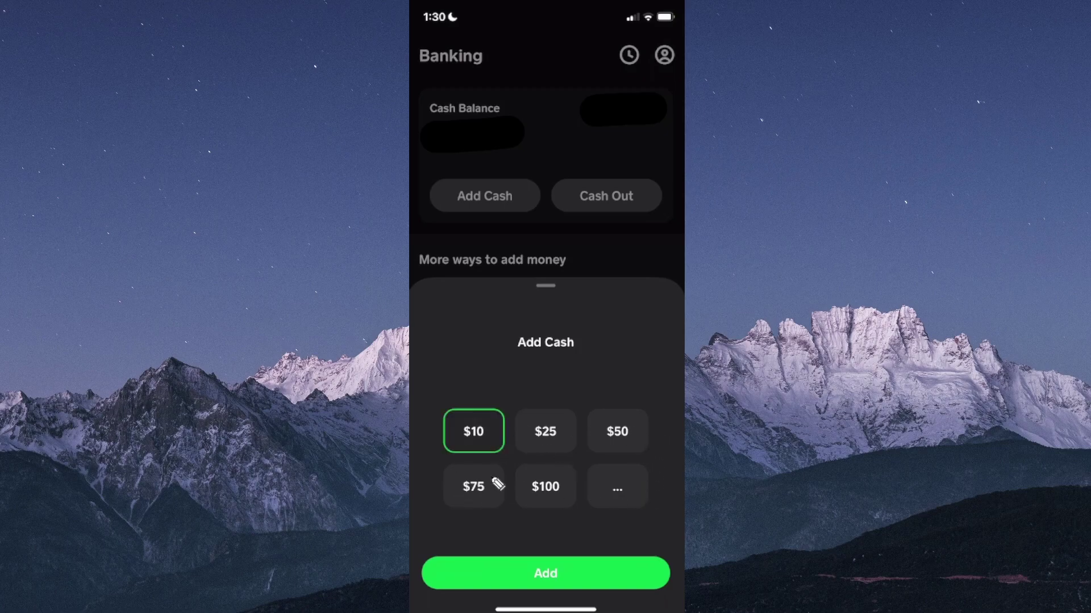
{"action": "left_click", "coordinate": [532, 574]}
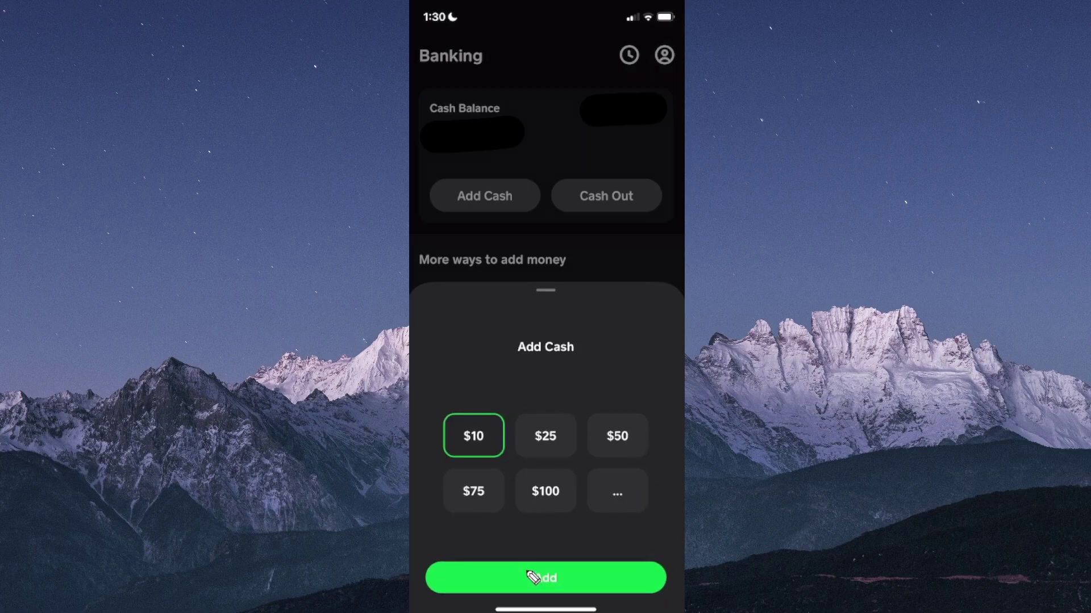